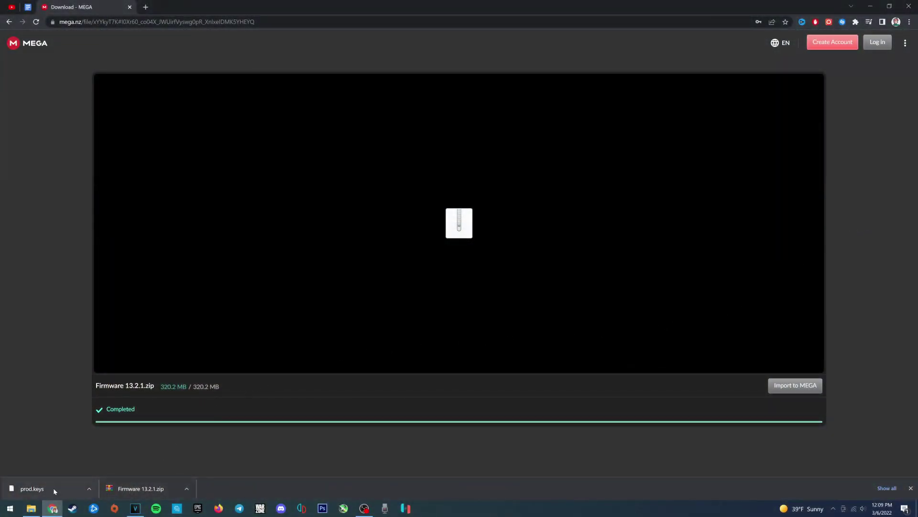
Show the downloaded Firmware 13.2.1.zip in its folder and copy it together with prod.keys to the desktop
click(187, 489)
click(211, 459)
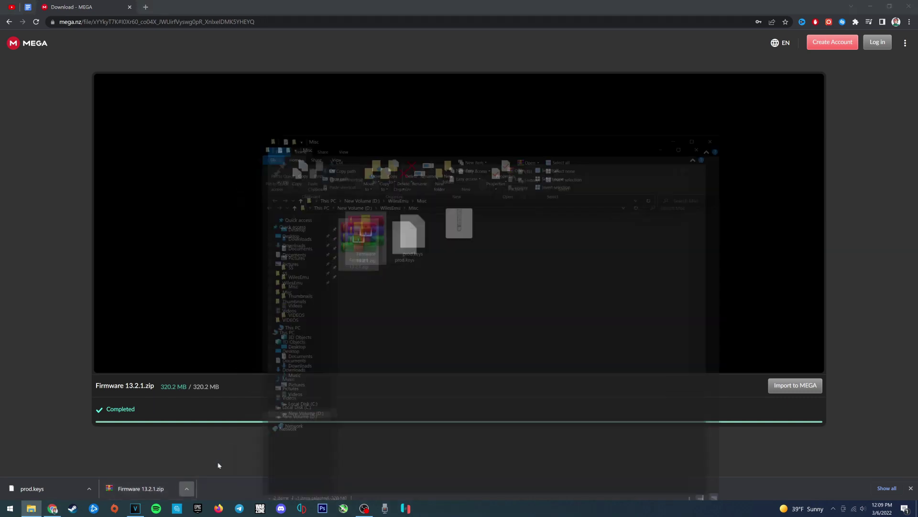
click(870, 6)
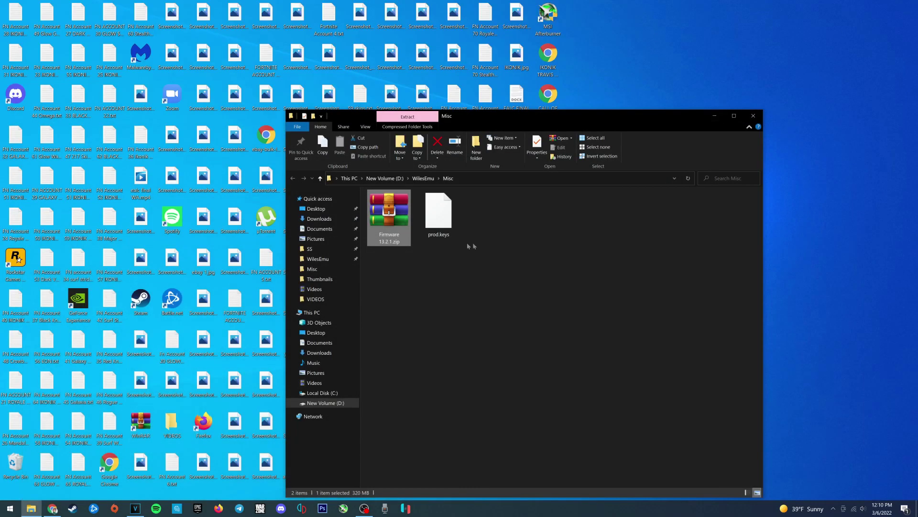
drag(449, 258, 831, 417)
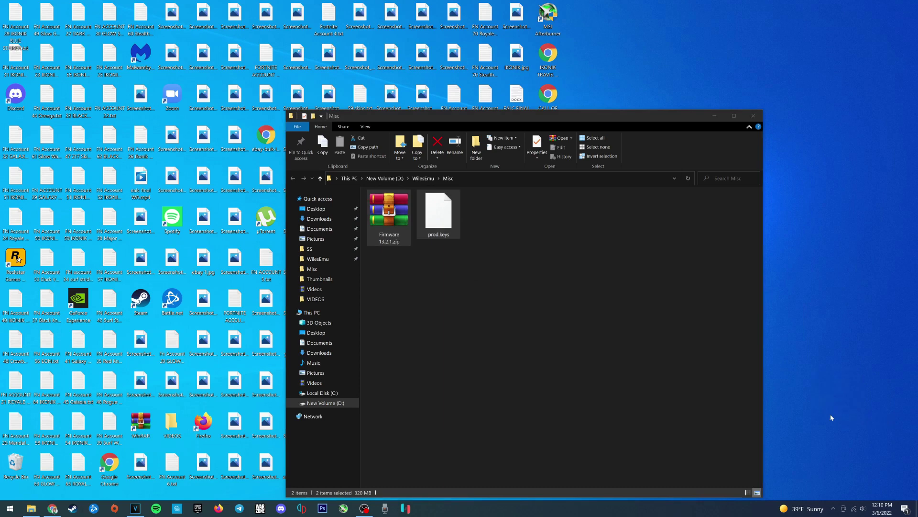
click(715, 116)
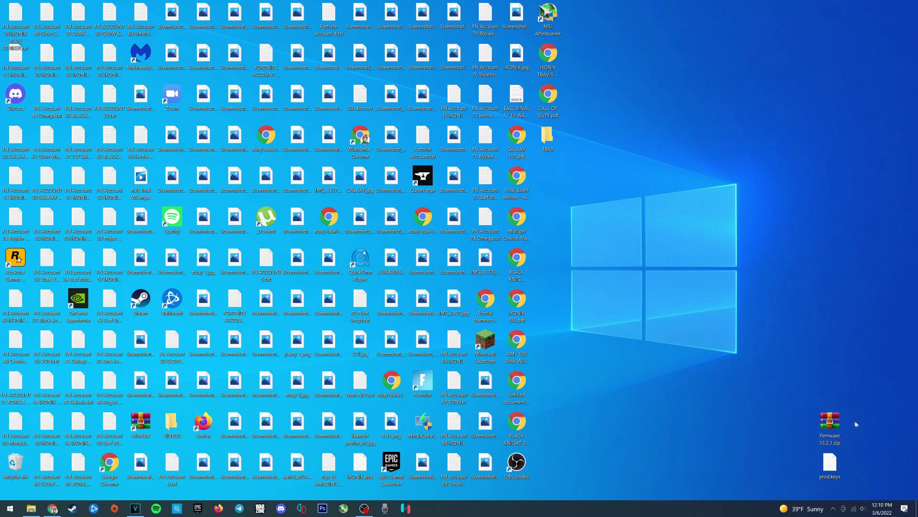
Create a new folder named Firmware on the desktop
right_click(826, 425)
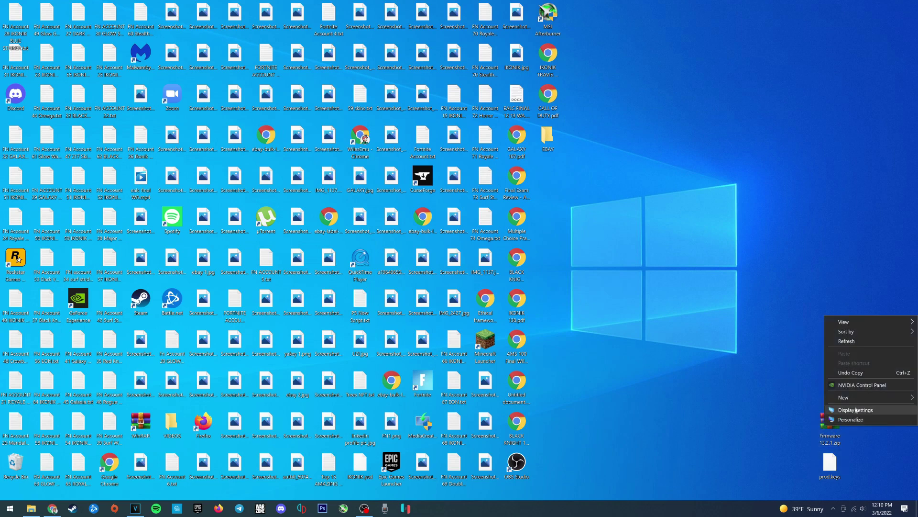
click(790, 380)
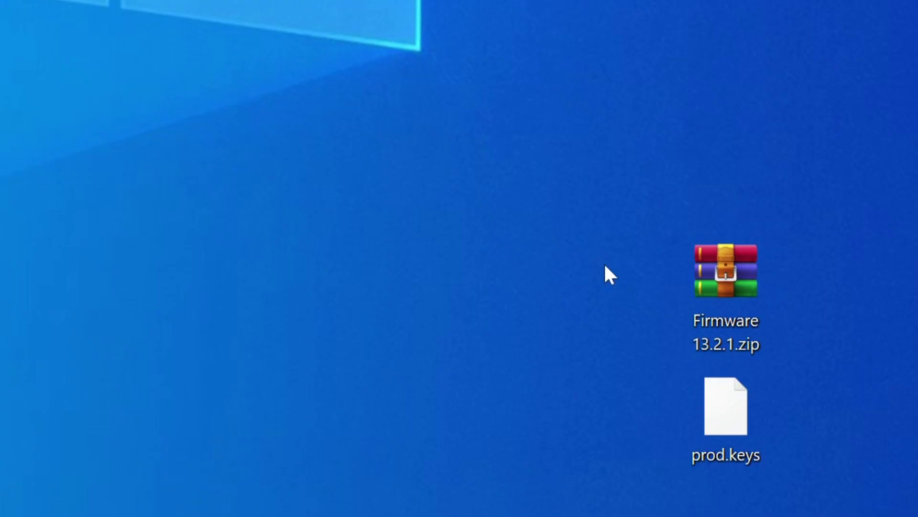
right_click(793, 418)
mouse_move(817, 387)
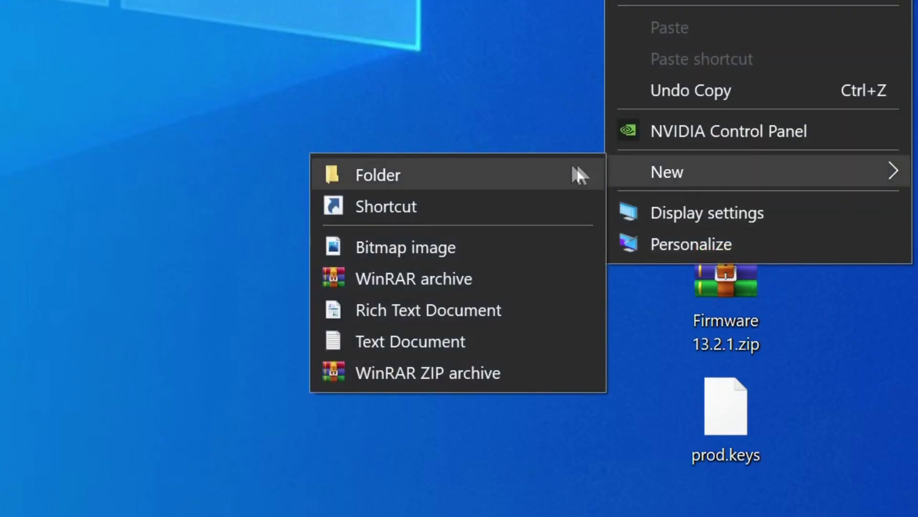
click(532, 174)
text(F)
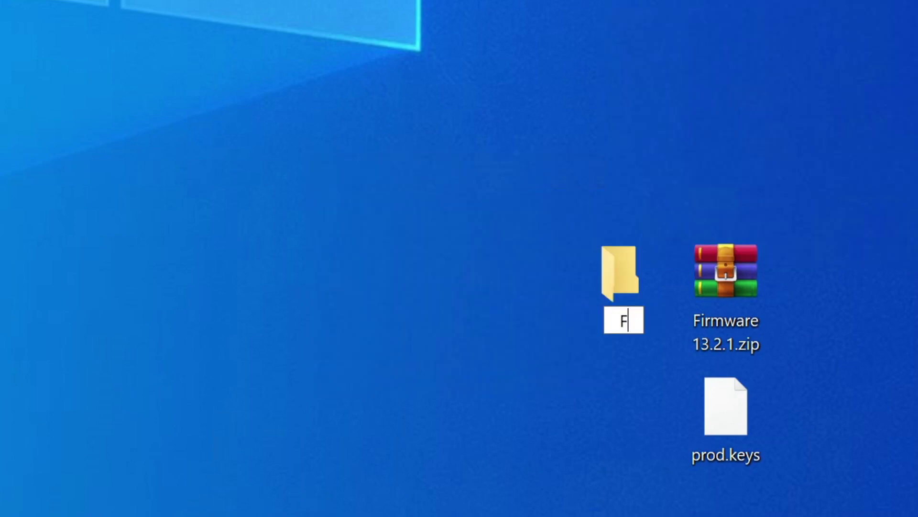
text(rirmware)
key(Return)
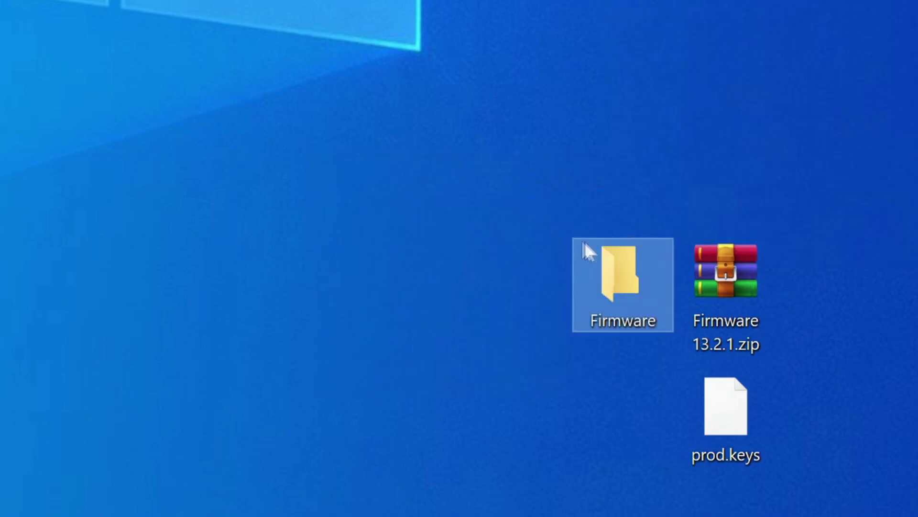
Move Firmware 13.2.1.zip from the desktop into the Firmware folder and open that folder
click(799, 234)
click(734, 306)
drag(732, 294, 633, 282)
double_click(635, 315)
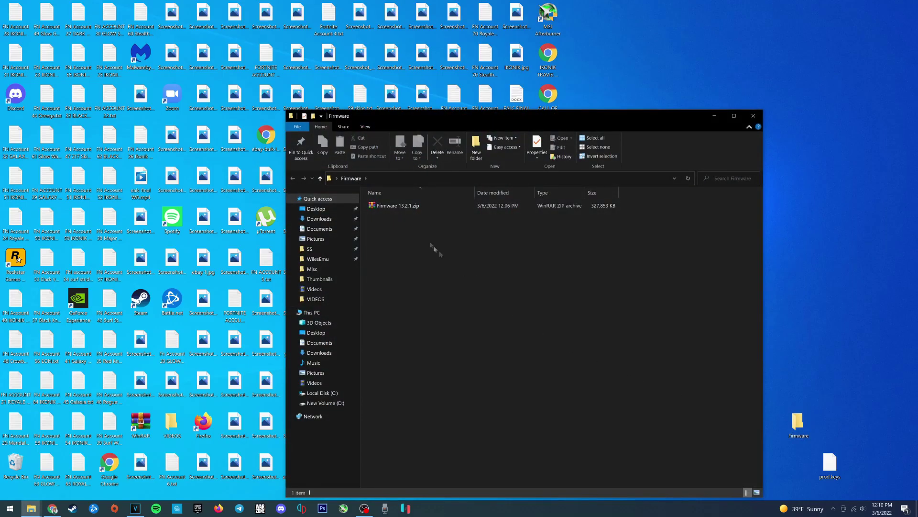
Extract Firmware 13.2.1.zip directly into the Firmware folder and close the folder window
right_click(407, 206)
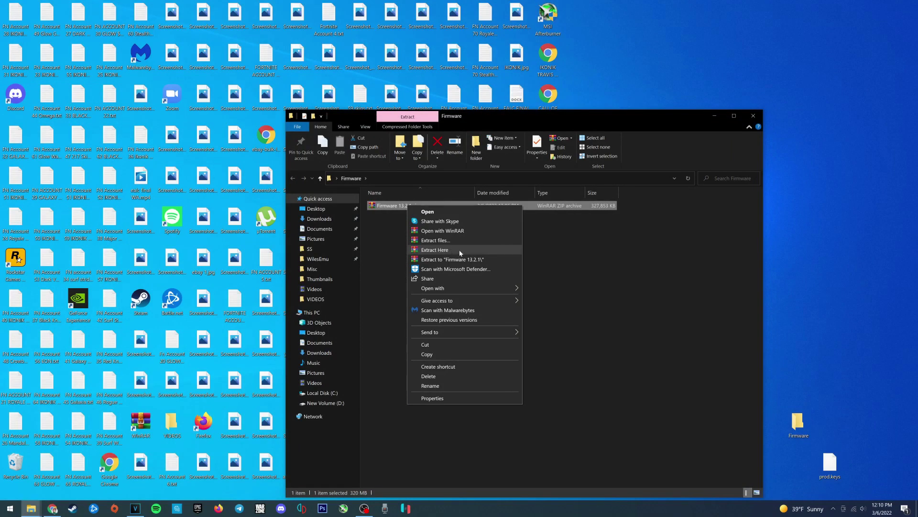
click(459, 250)
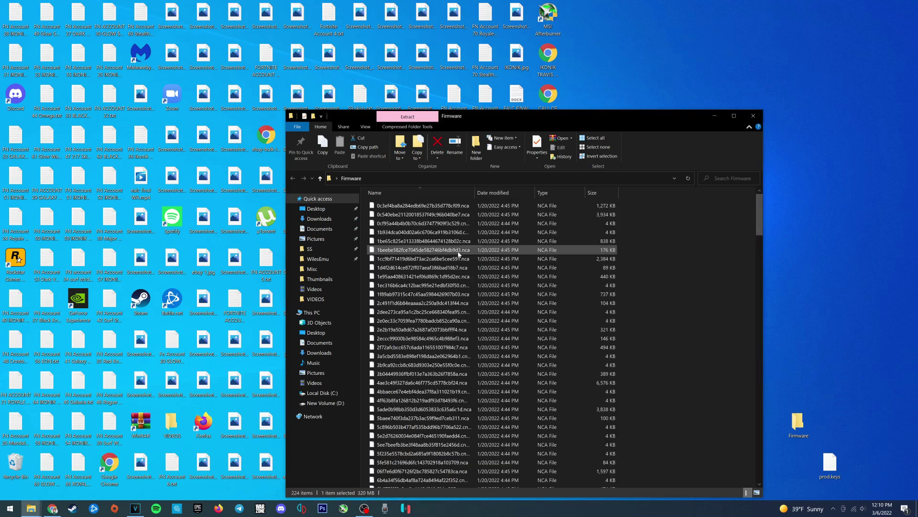
scroll(462, 259, down, 15)
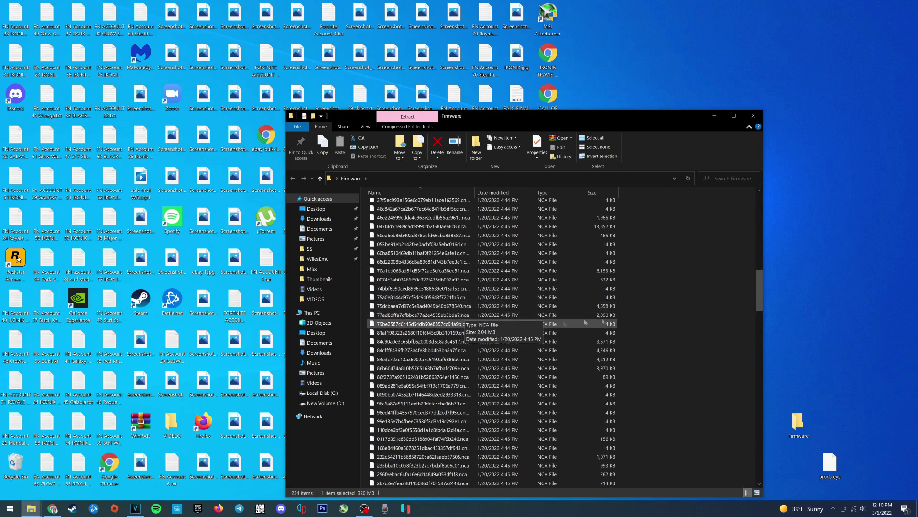
scroll(654, 325, down, 20)
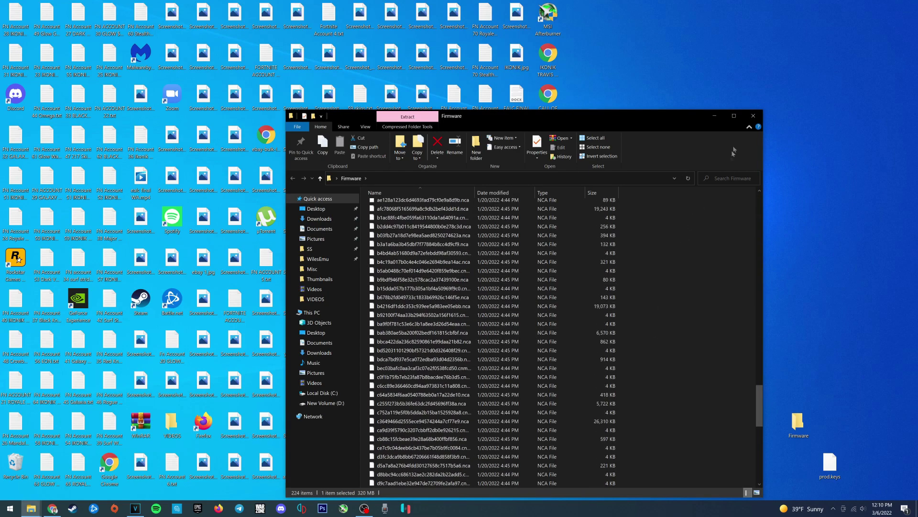
click(754, 116)
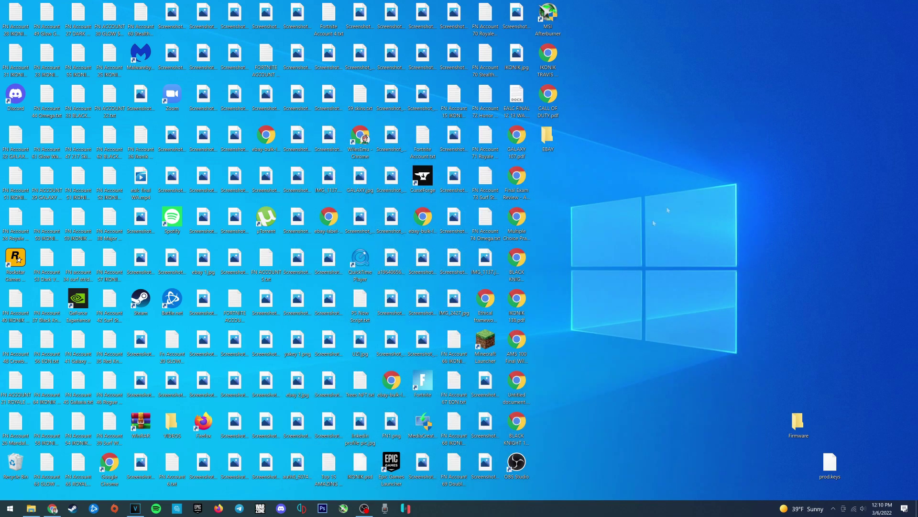
Launch Ryujinx, dismiss the missing-keys error and open the Ryujinx data folder
click(406, 508)
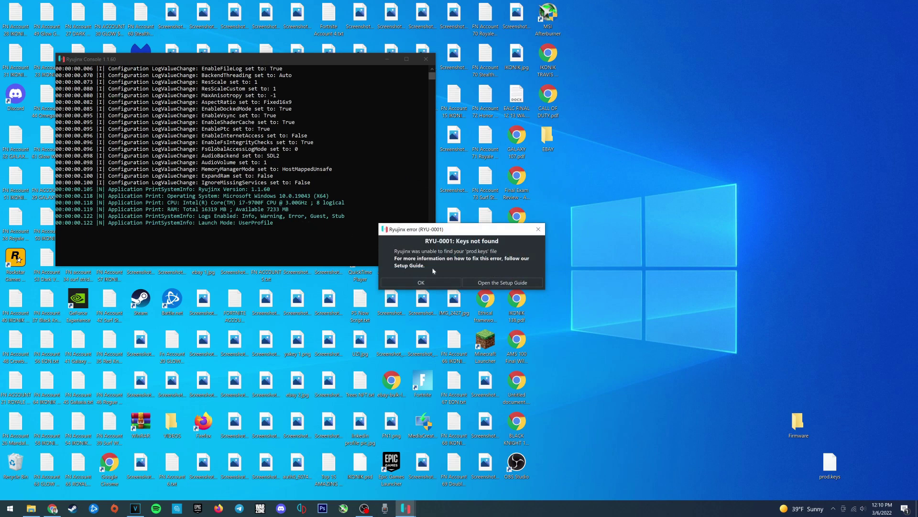
click(421, 282)
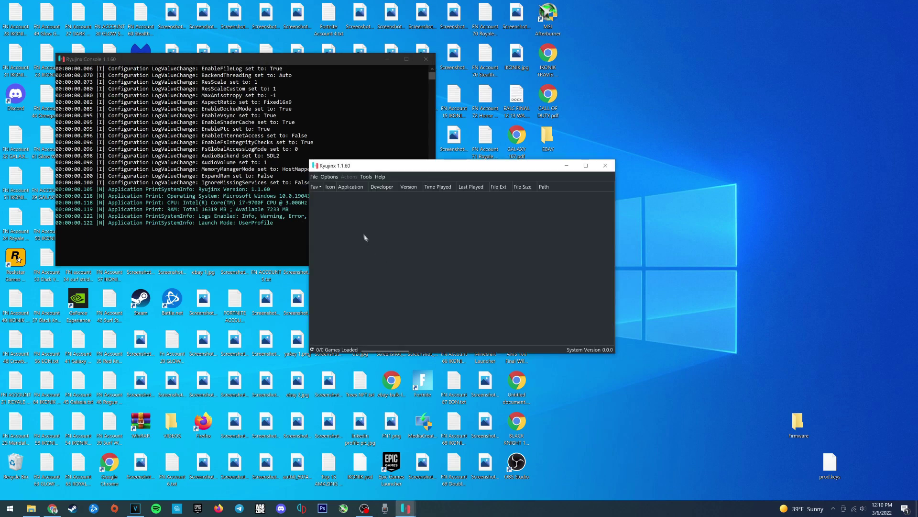
click(314, 177)
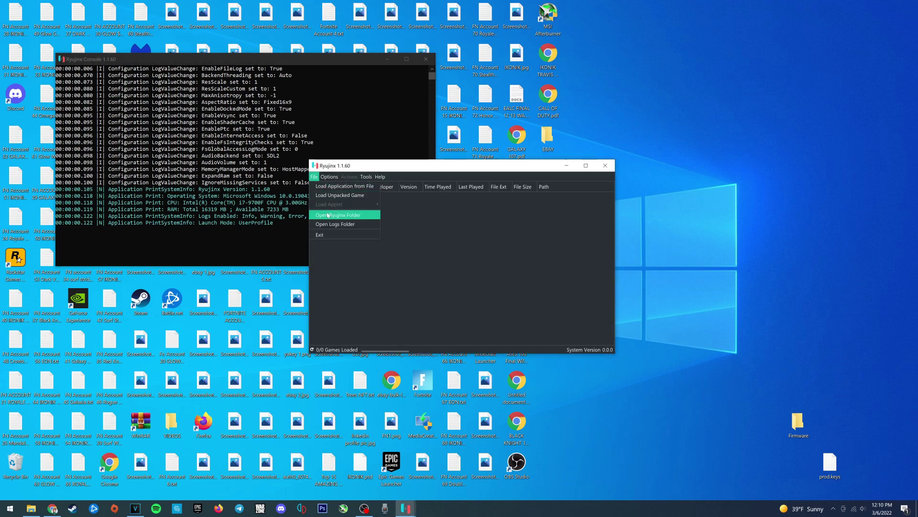
click(331, 216)
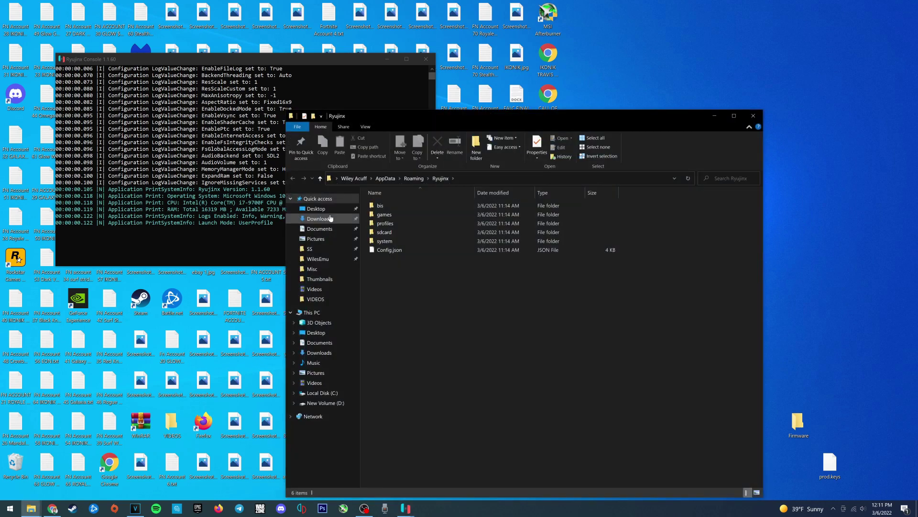
Move prod.keys from the desktop into Ryujinx's system folder and close the folder window
double_click(384, 243)
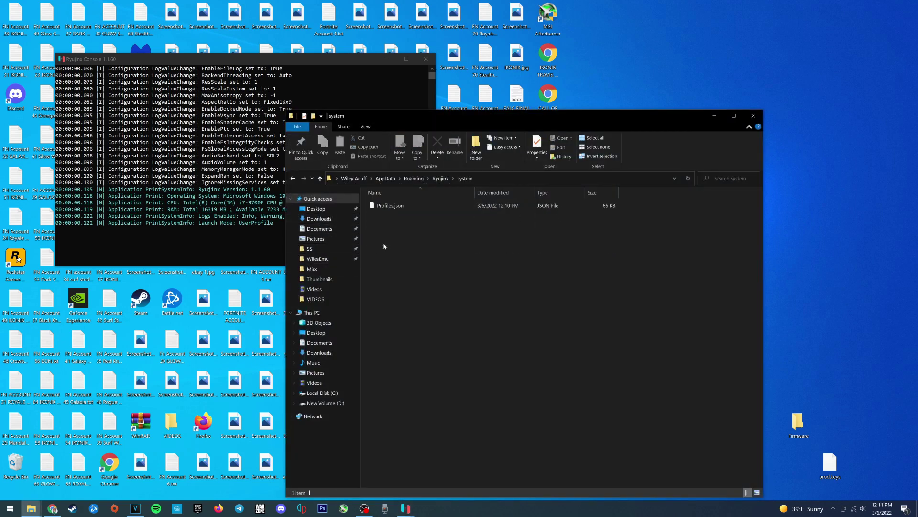
drag(838, 458, 538, 293)
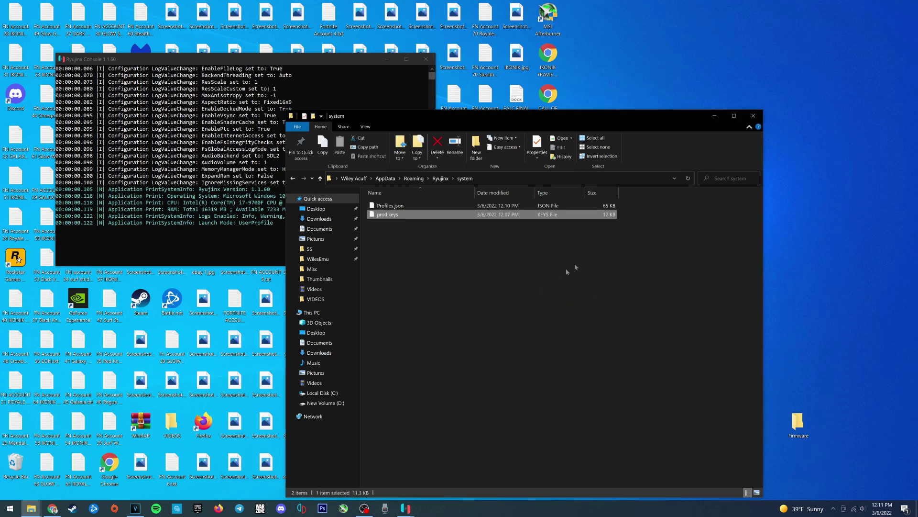
click(754, 116)
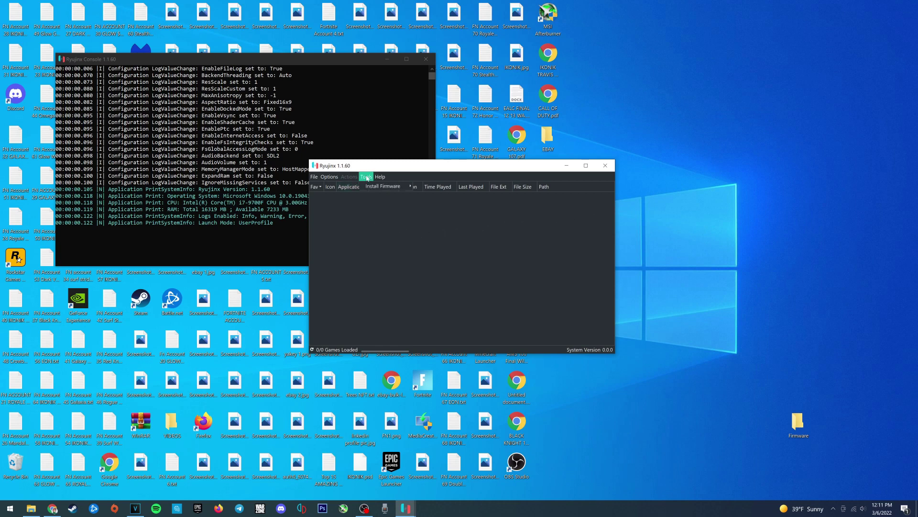
Install the firmware in Ryujinx from Firmware 13.2.1.zip in the desktop's Firmware folder, accepting the confirmation
mouse_move(372, 189)
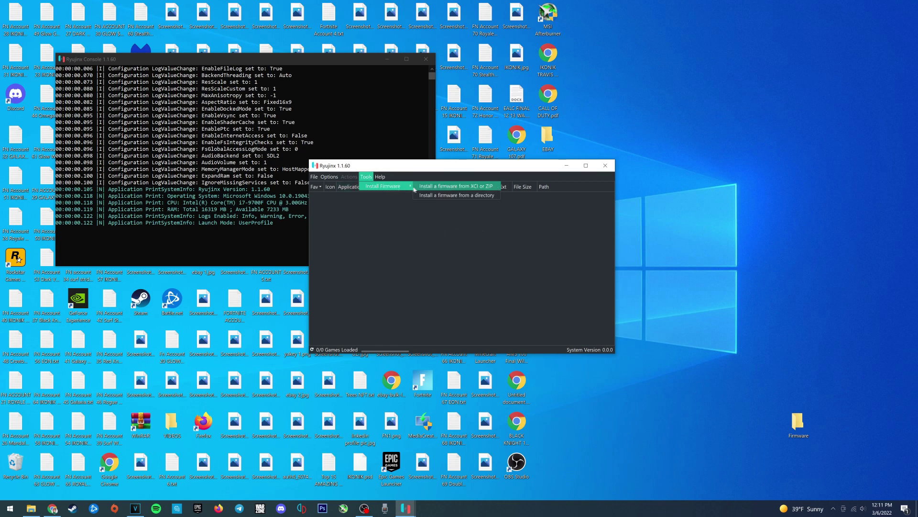
click(471, 190)
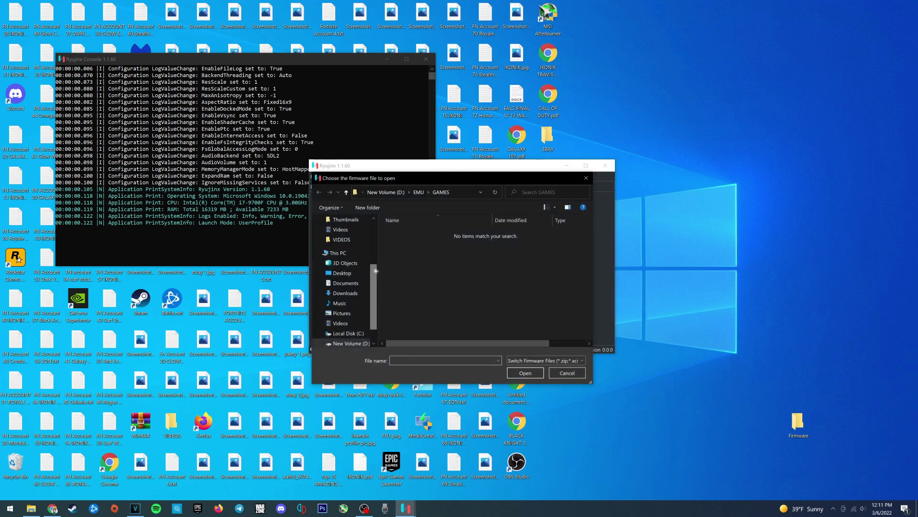
click(342, 273)
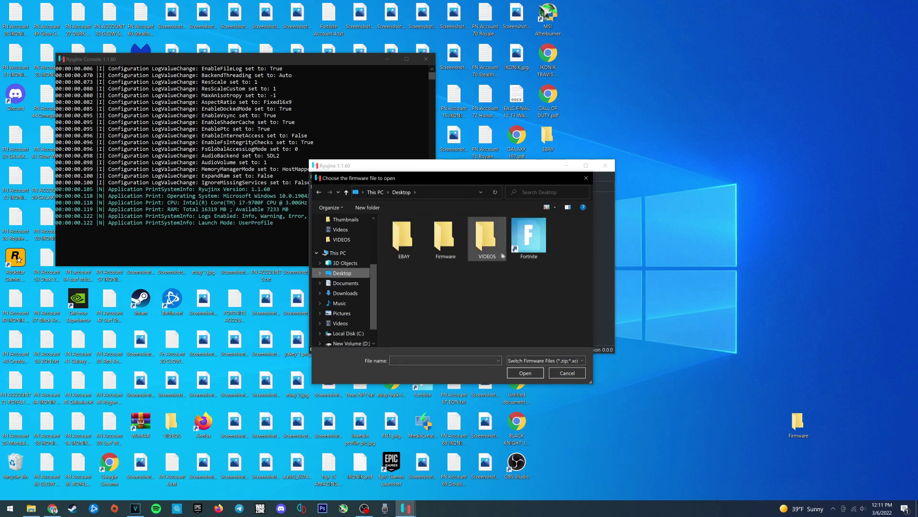
double_click(444, 249)
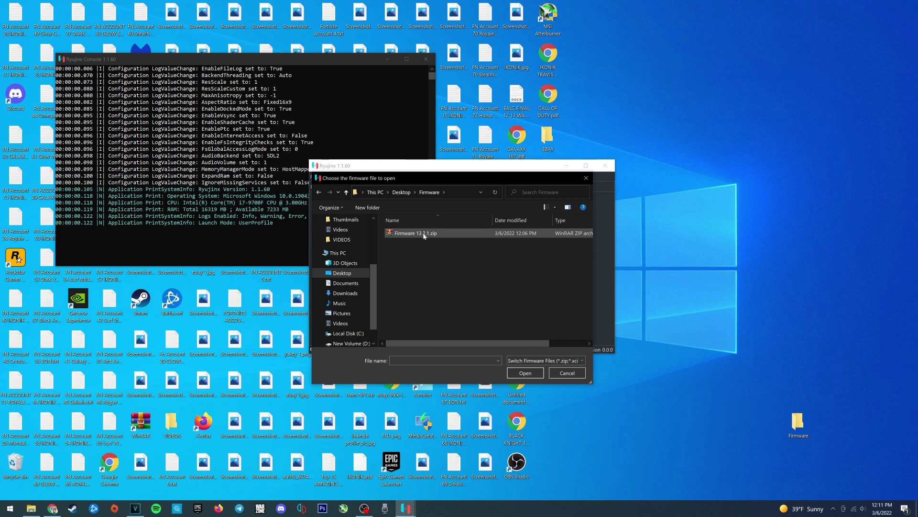
click(429, 236)
click(525, 373)
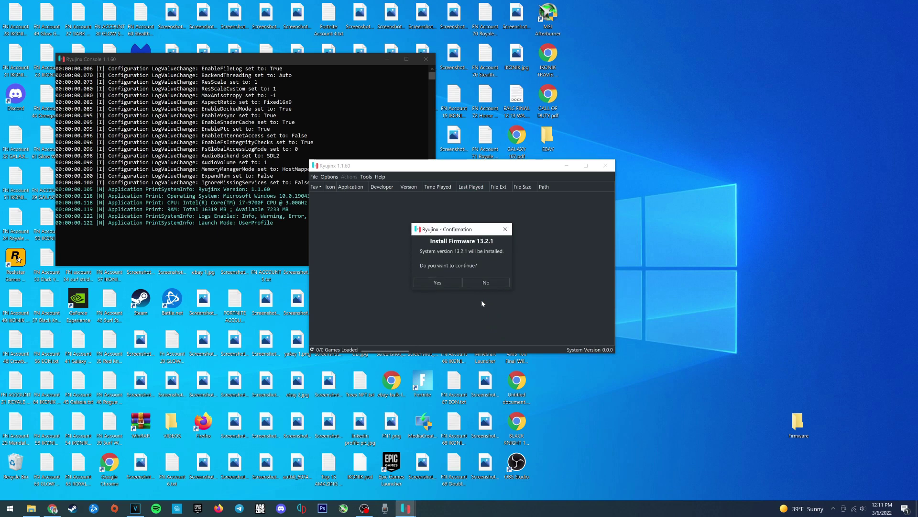
click(443, 282)
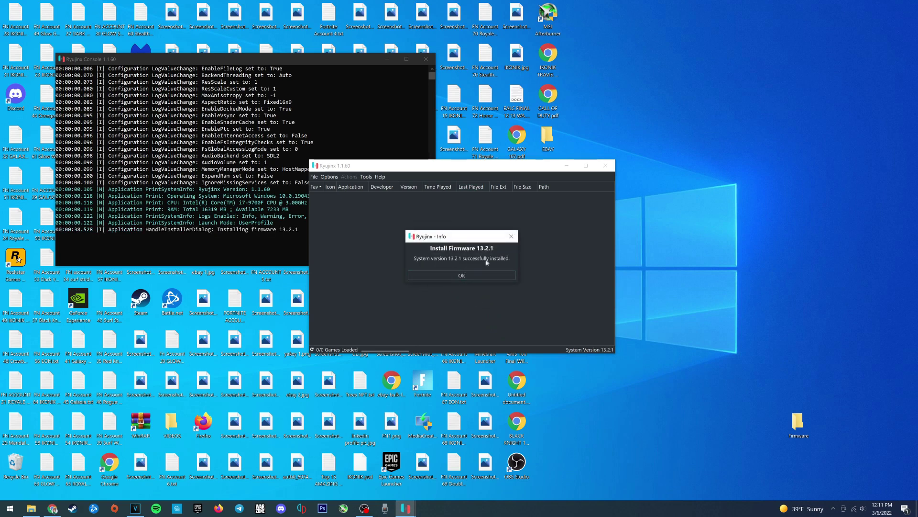
click(471, 275)
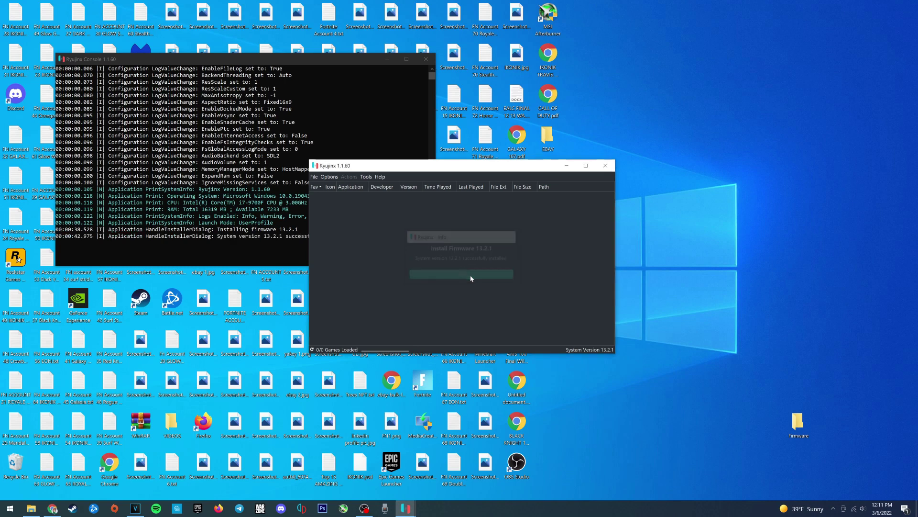